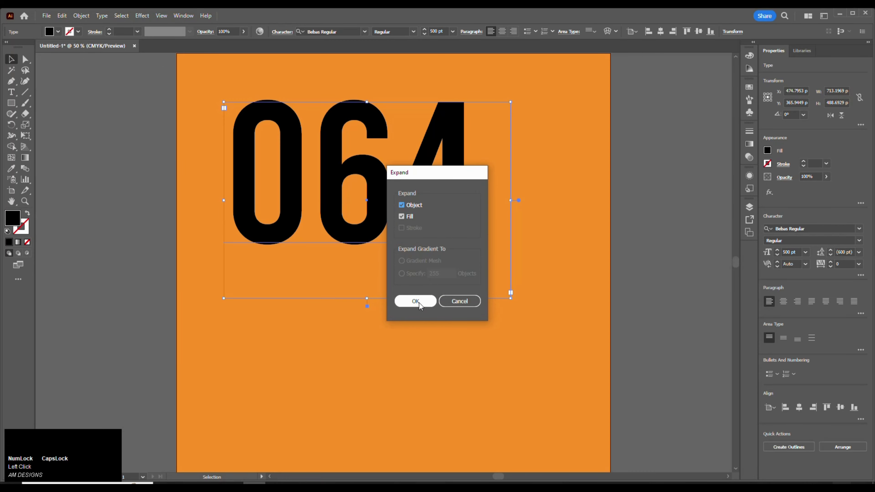
# Expand the 064 text's object and fill, and apply the classic 3D Rotate effect with the Isometric Top position.
pyautogui.click(417, 301)
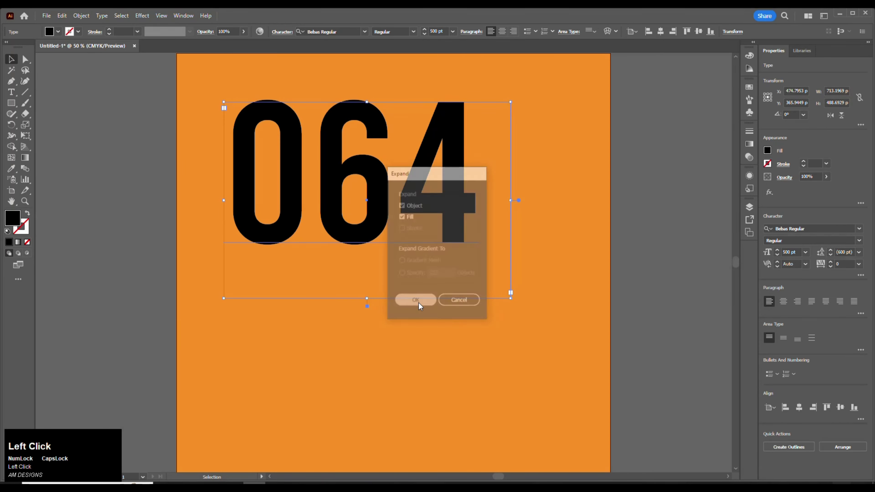
pyautogui.click(142, 16)
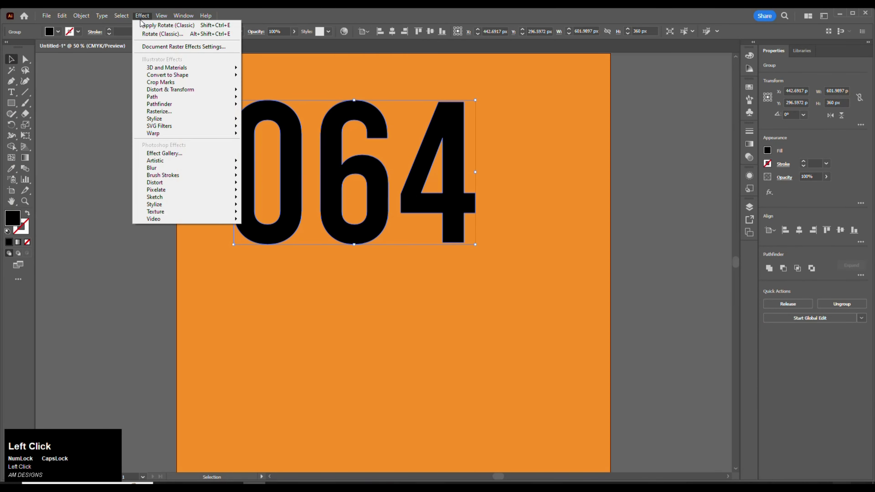
pyautogui.click(179, 69)
pyautogui.moveTo(272, 119)
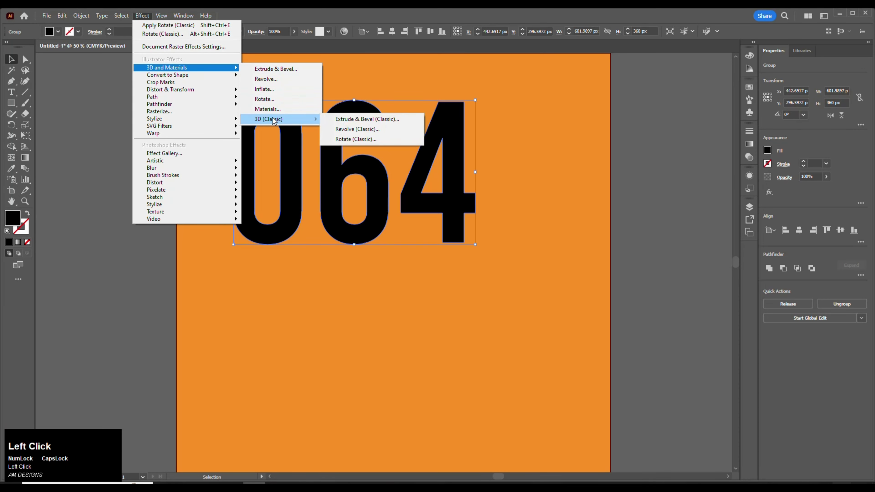
pyautogui.click(361, 140)
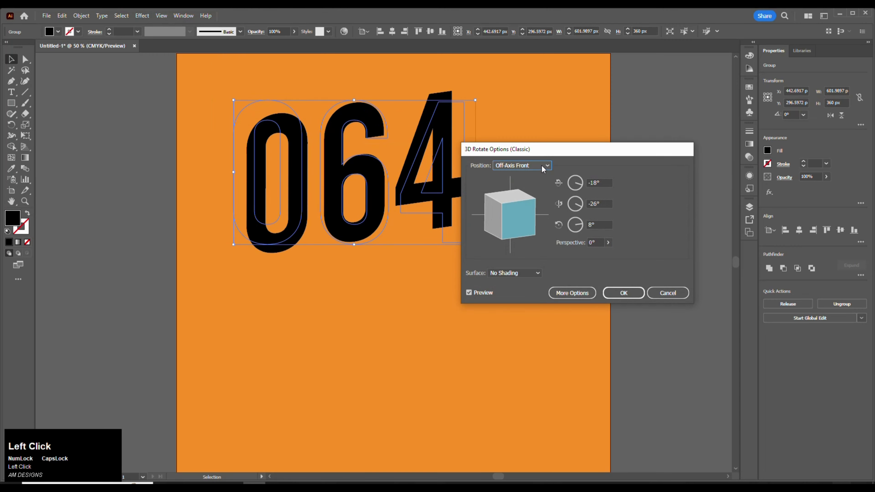
pyautogui.click(543, 167)
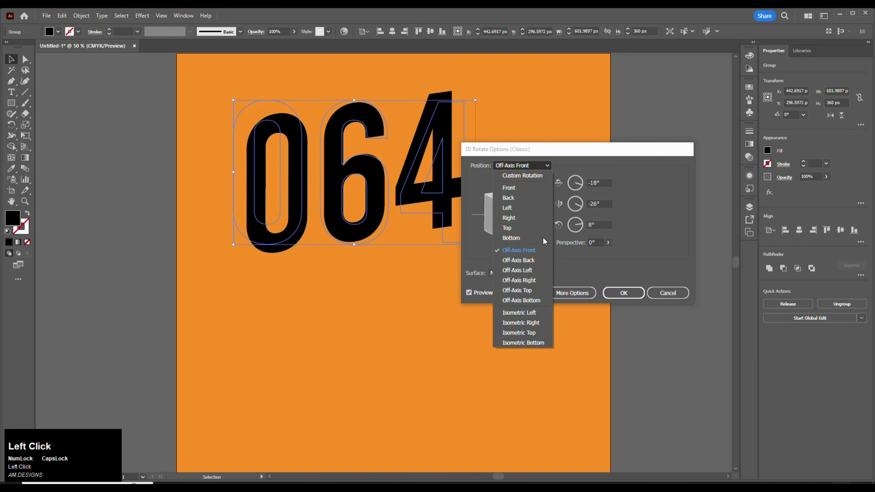
pyautogui.click(536, 336)
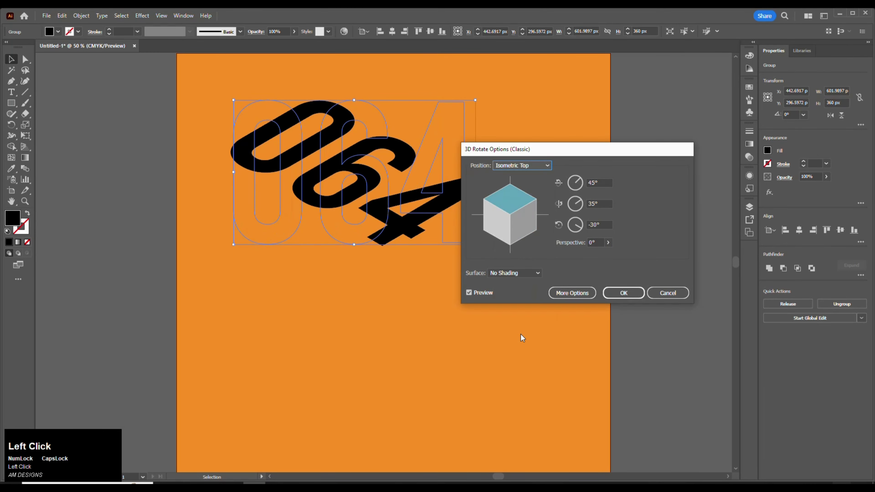
pyautogui.click(632, 295)
# Move the rotated 064 group to the middle of the artboard and centre it horizontally and vertically.
pyautogui.moveTo(435, 203); pyautogui.dragTo(471, 297)
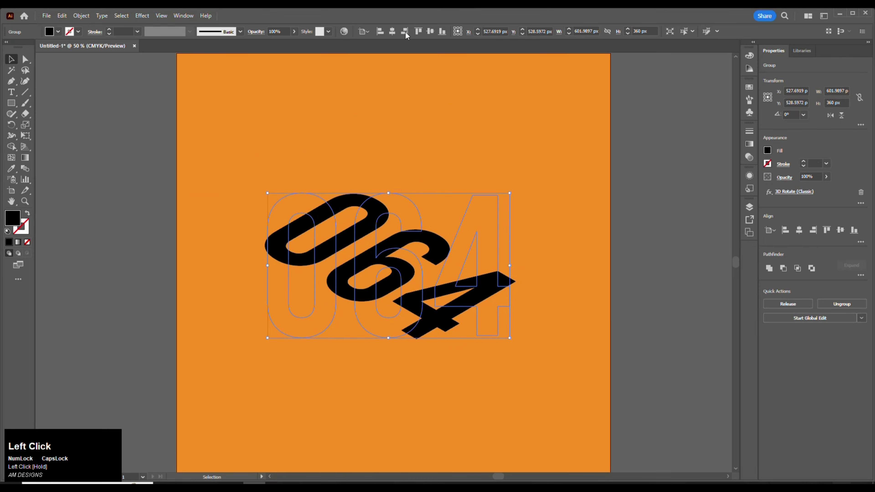
pyautogui.click(392, 31)
pyautogui.click(430, 31)
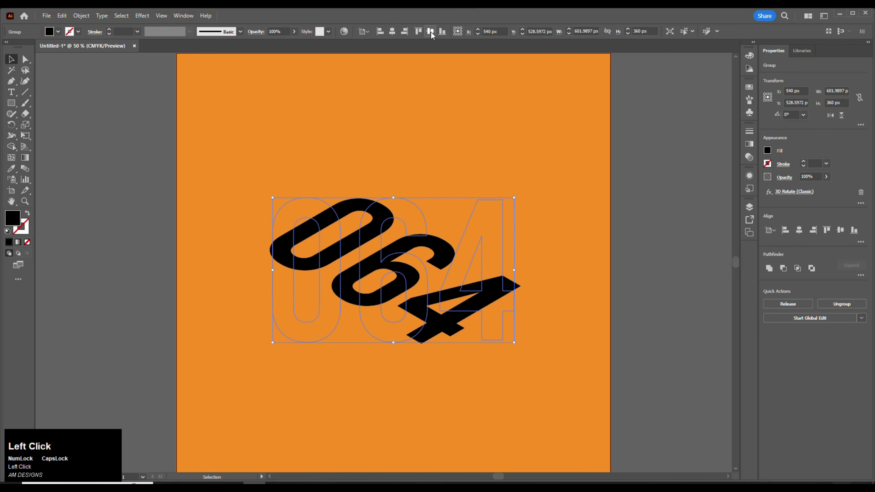
# Expand the appearance of the rotated 064 and ungroup the result.
pyautogui.click(80, 18)
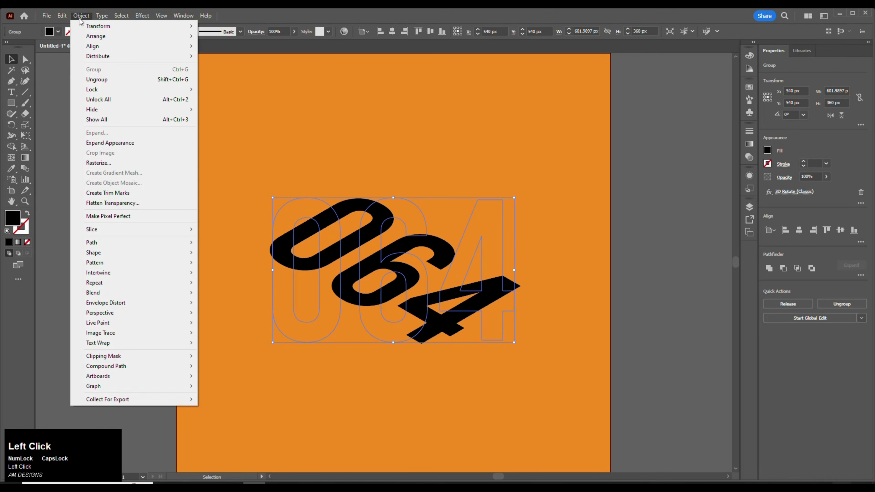
pyautogui.click(131, 145)
pyautogui.rightClick(361, 228)
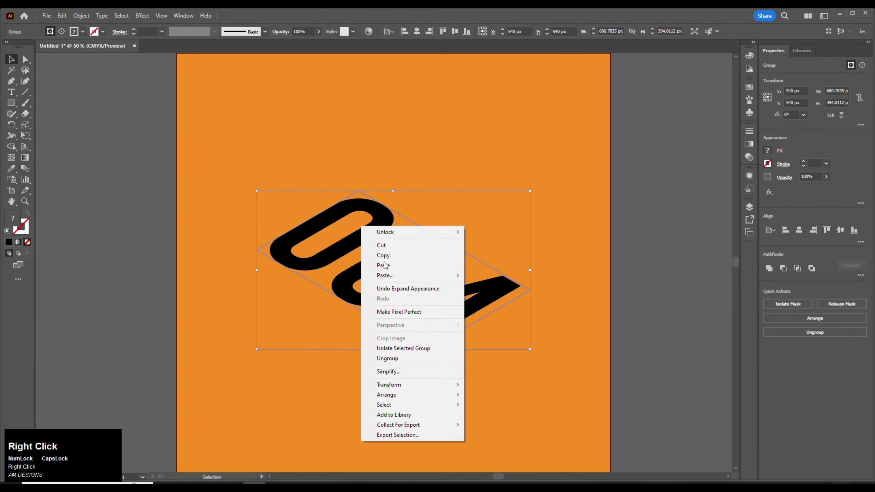
pyautogui.click(401, 359)
# Release the clipping mask on the 064 artwork and delete the empty clipping path around the digits.
pyautogui.rightClick(452, 285)
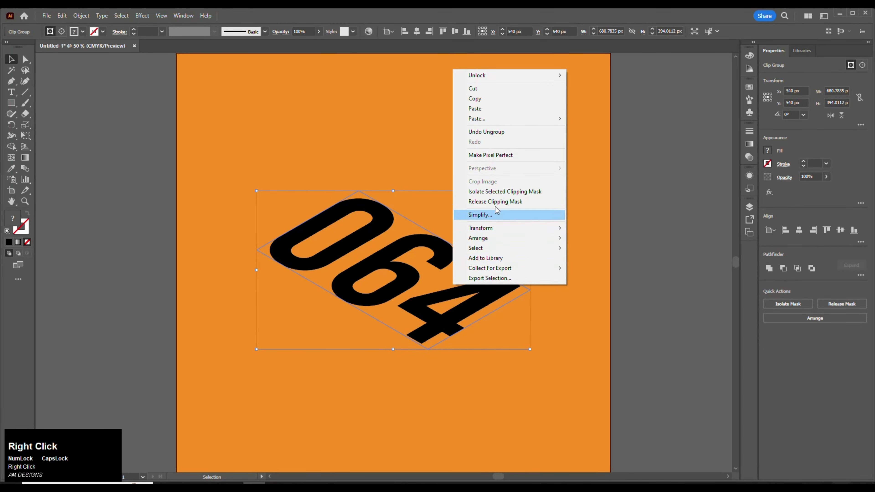
pyautogui.click(531, 202)
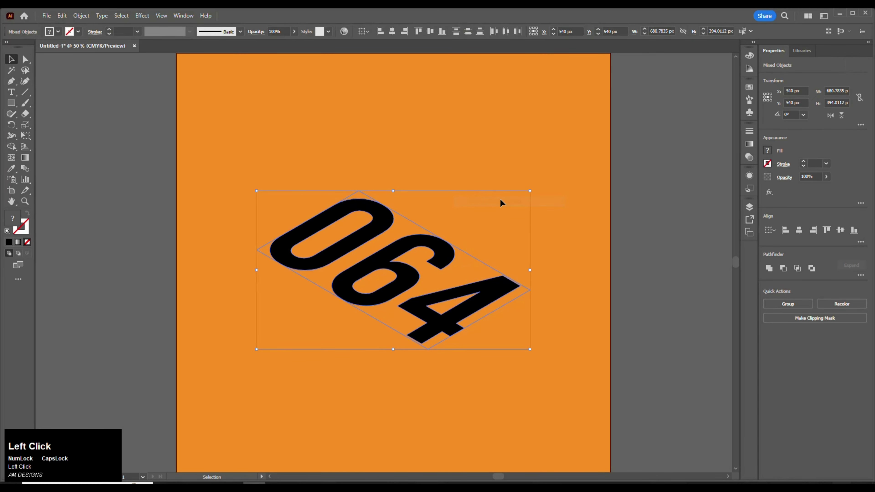
pyautogui.click(472, 206)
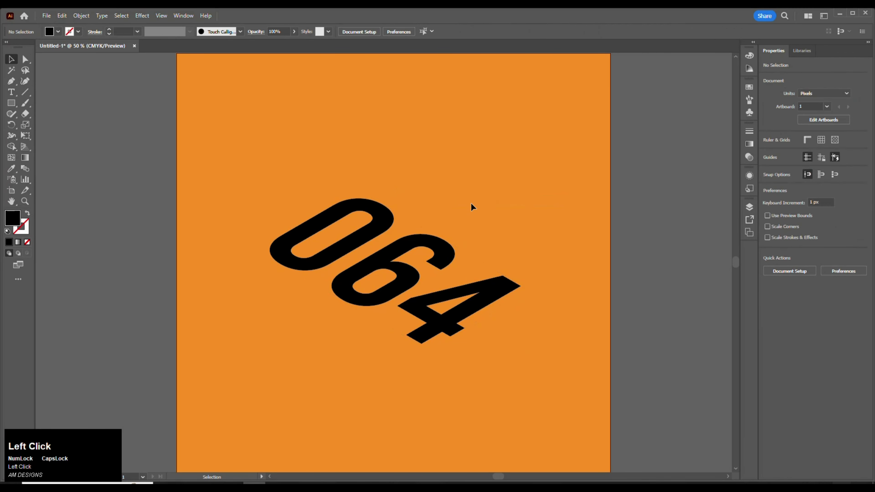
pyautogui.click(416, 223)
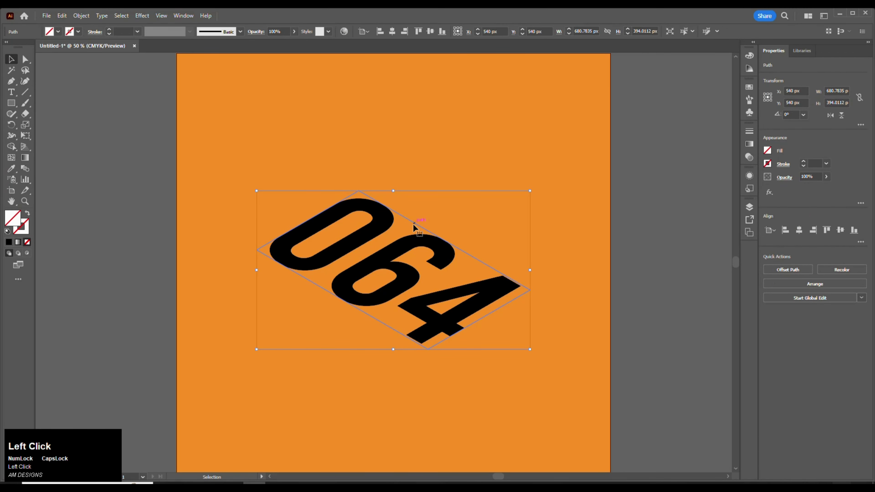
pyautogui.press('BackSpace')
# Copy the black 064 group and paste the duplicate directly in front of the original.
pyautogui.click(394, 219)
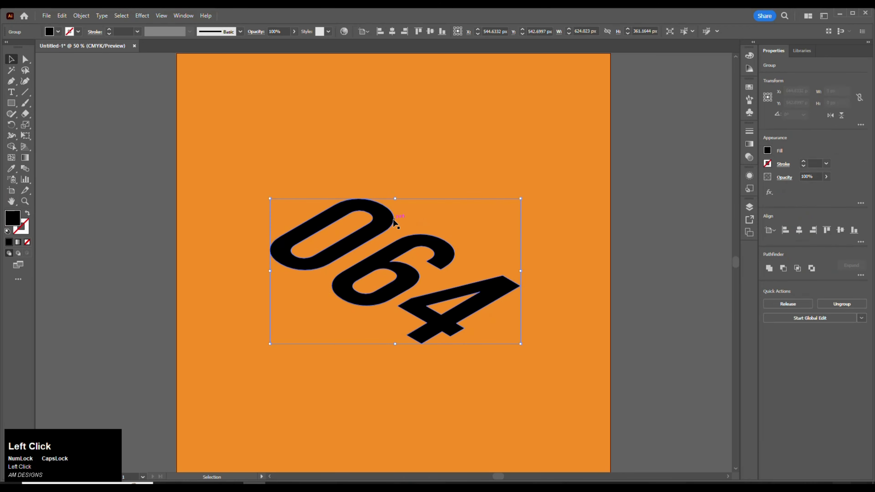
pyautogui.click(62, 16)
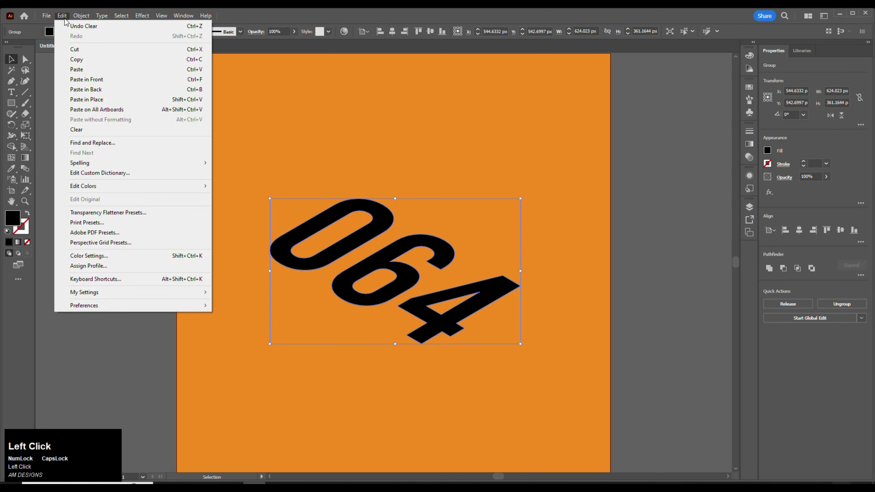
pyautogui.click(99, 60)
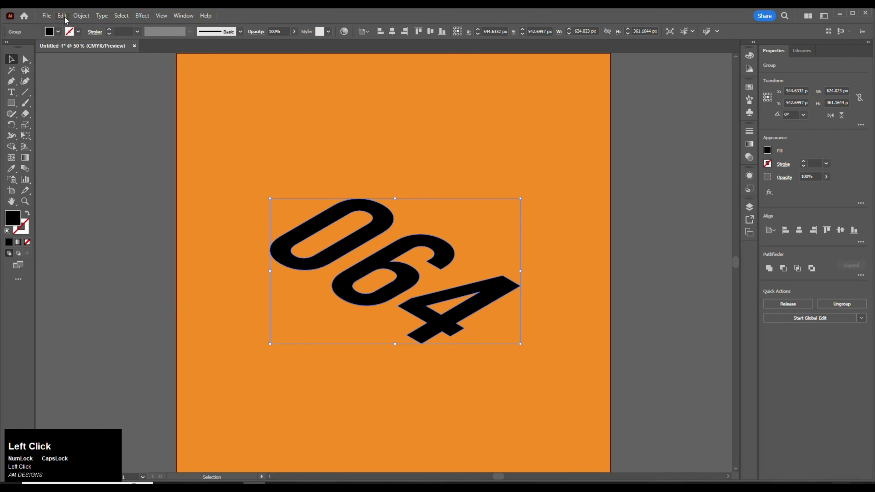
pyautogui.click(65, 19)
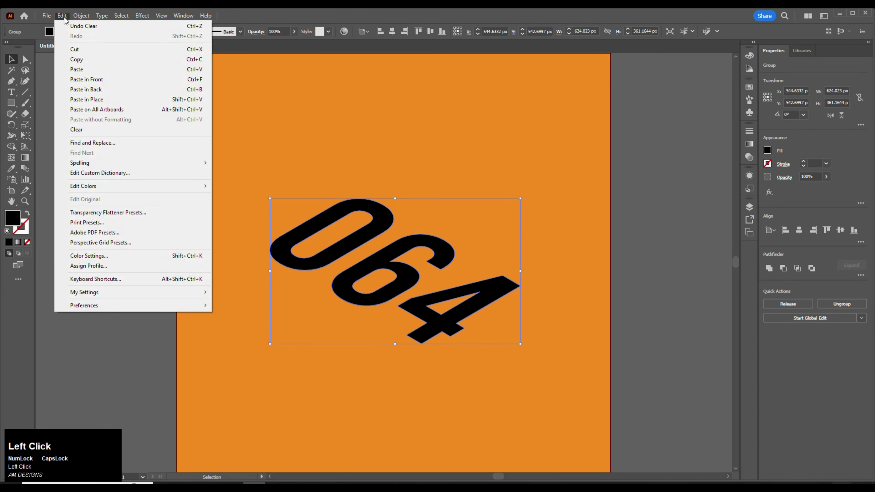
pyautogui.click(94, 82)
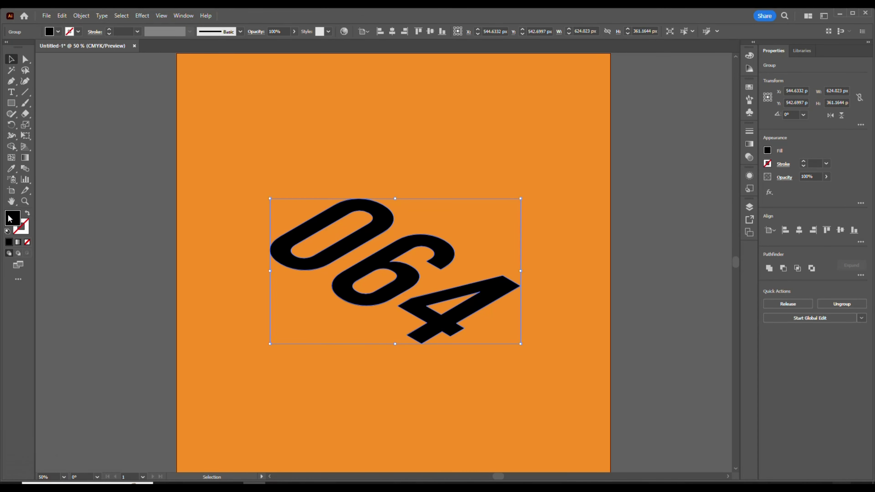
# Set the fill of the front 064 copy to white, FFFFFF.
pyautogui.doubleClick(14, 222)
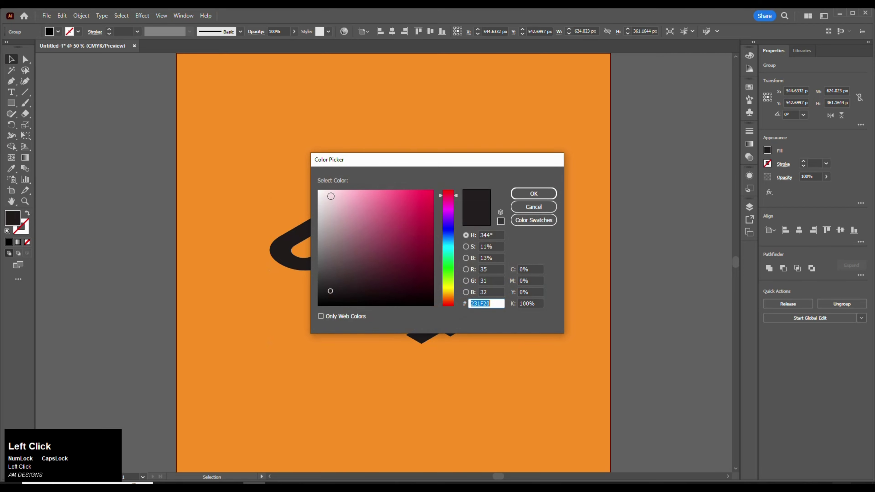
pyautogui.moveTo(330, 197); pyautogui.dragTo(304, 181)
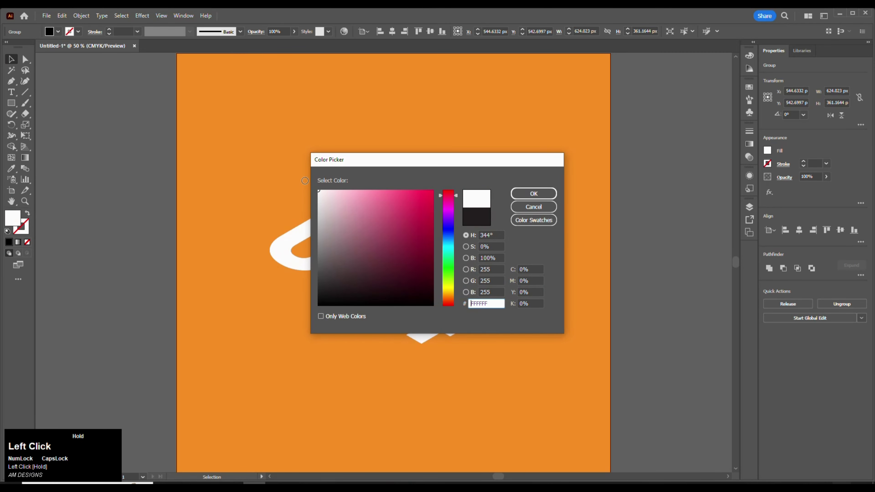
pyautogui.click(536, 194)
# Ungroup the white 064 copy into separate digits and clear the selection.
pyautogui.rightClick(502, 210)
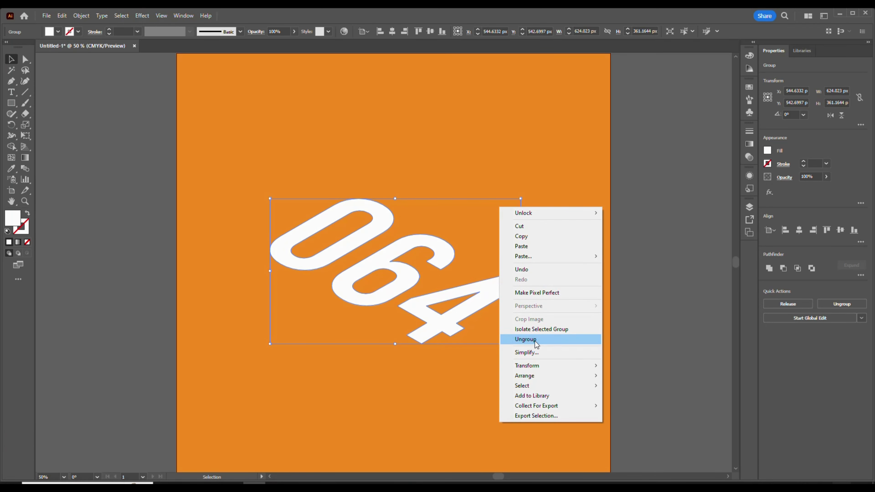
pyautogui.click(545, 340)
pyautogui.click(569, 303)
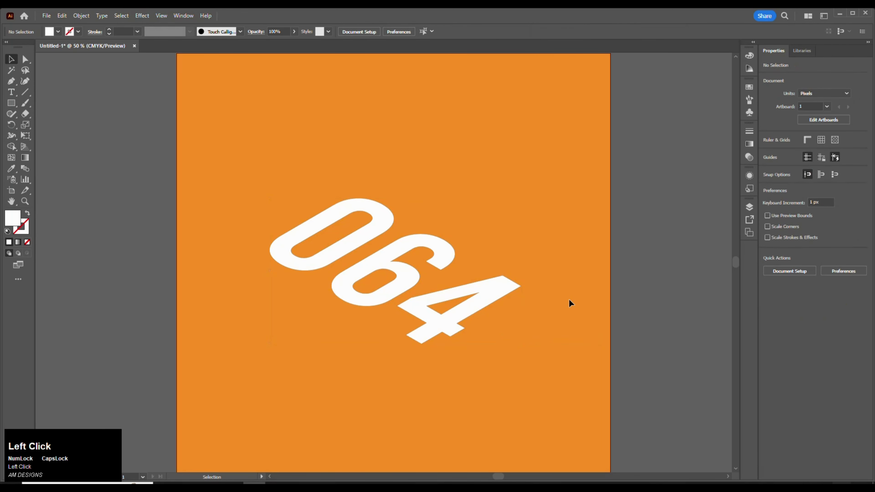
# Apply an envelope distort mesh with 3 rows and 7 columns to the white digit 4.
pyautogui.click(488, 295)
pyautogui.hotkey('ctrl', '=')
pyautogui.hotkey('ctrl', '=')
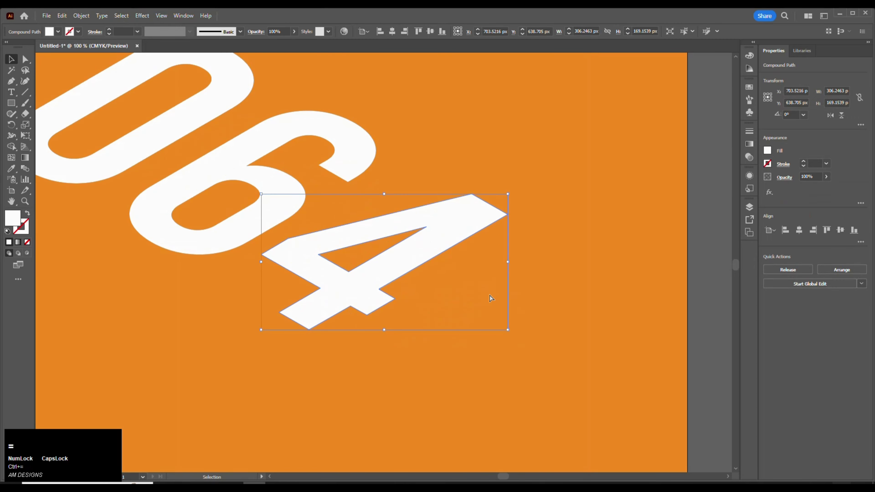
pyautogui.click(89, 16)
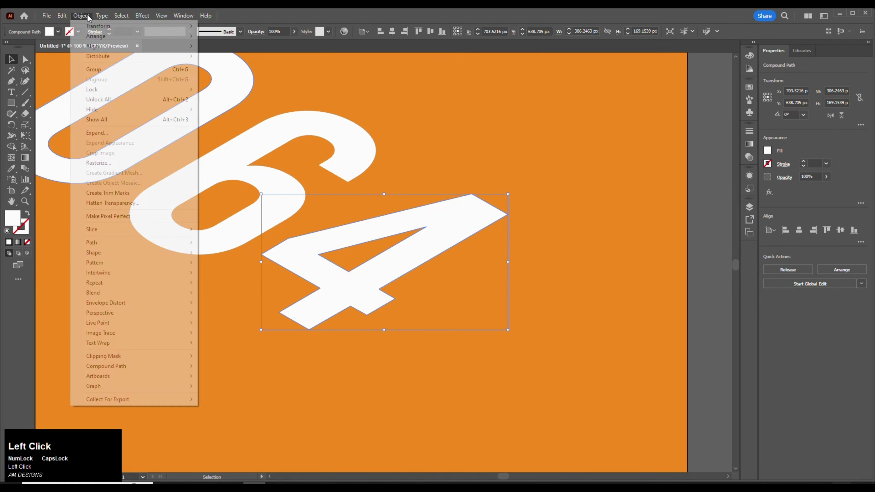
pyautogui.moveTo(129, 303)
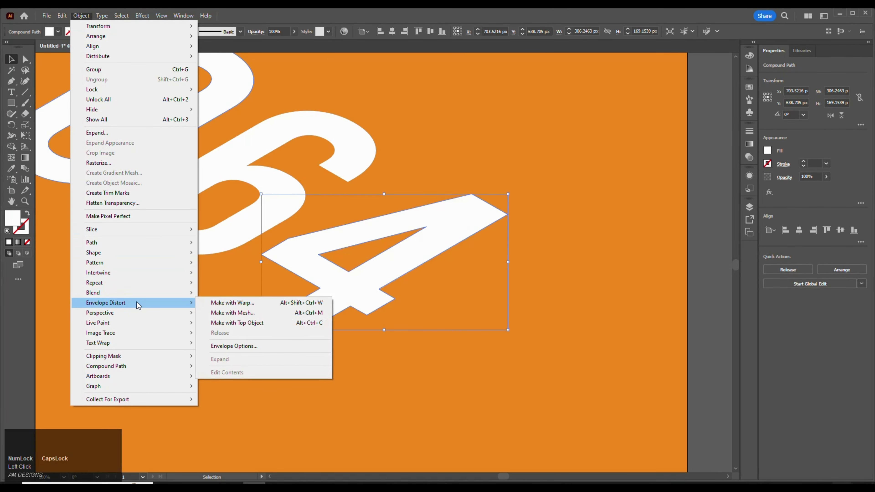
pyautogui.click(264, 313)
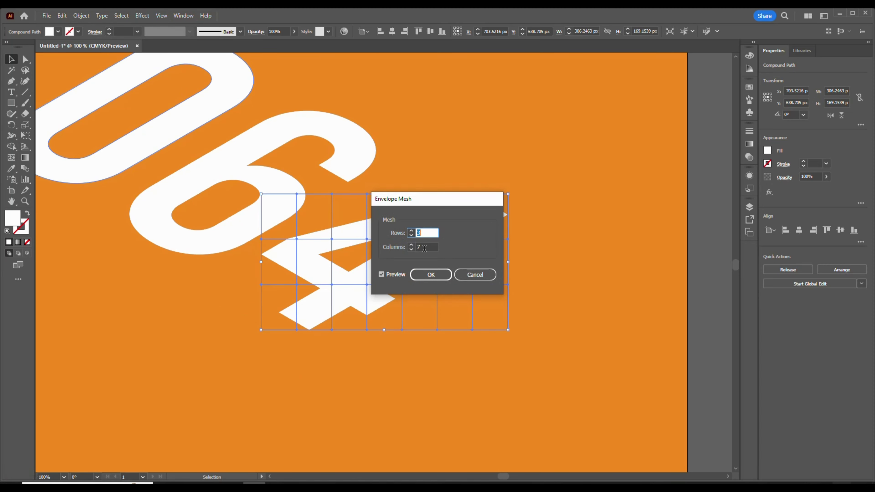
pyautogui.click(431, 276)
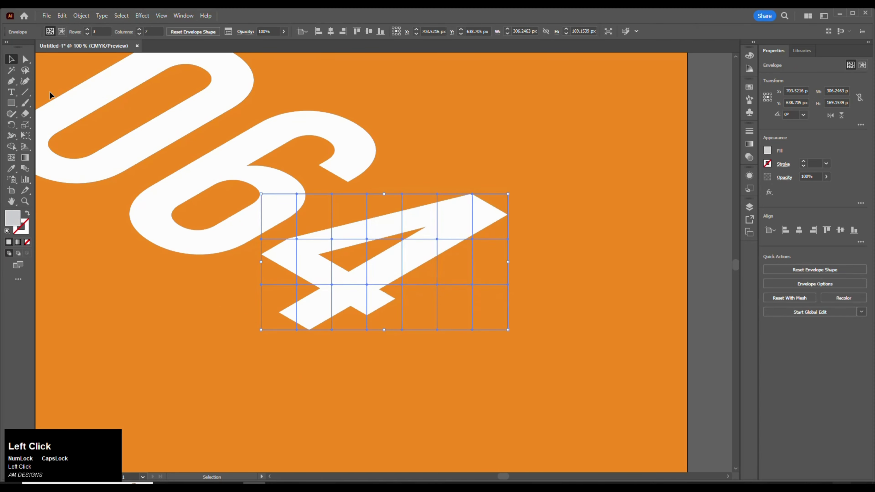
# Shift several inner mesh points of the white 4 with the Direct Selection tool to give it a wavy shape revealing the black digit underneath.
pyautogui.click(26, 60)
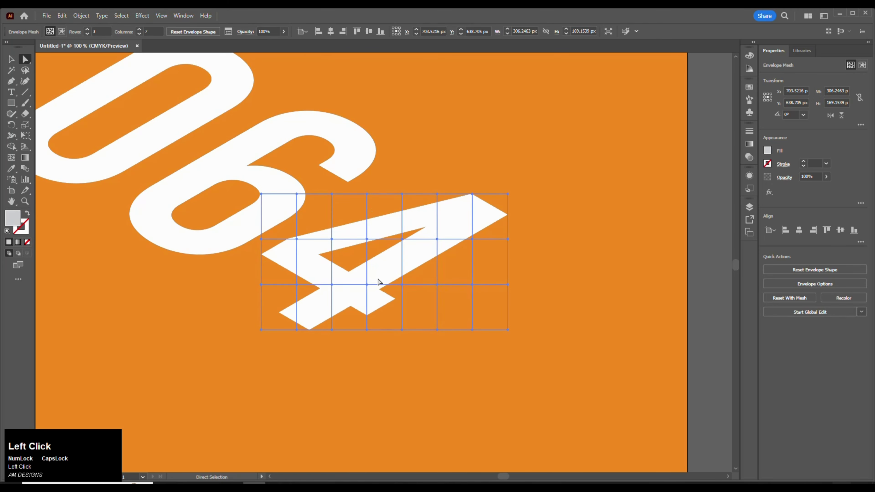
pyautogui.click(367, 285)
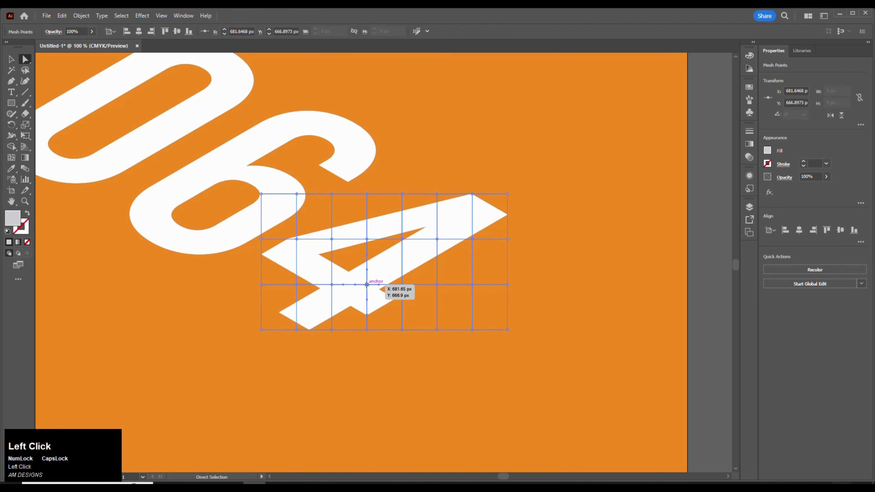
pyautogui.moveTo(367, 284); pyautogui.dragTo(365, 272)
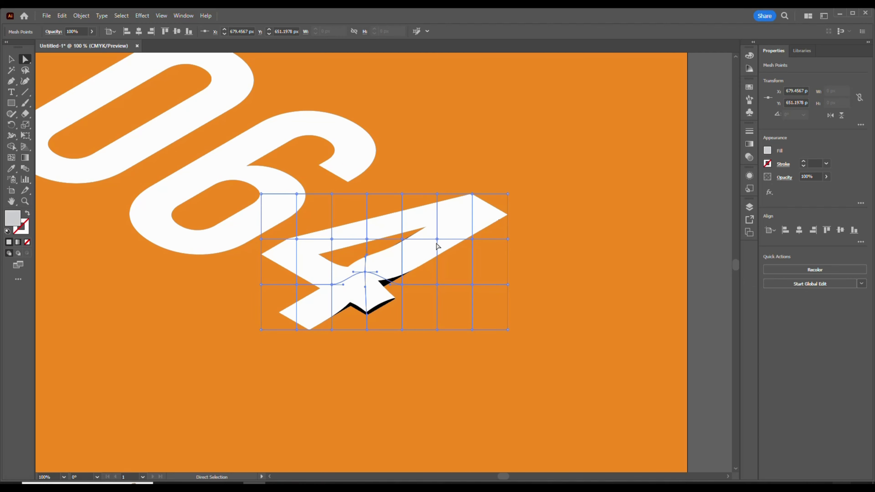
pyautogui.moveTo(437, 239); pyautogui.dragTo(437, 227)
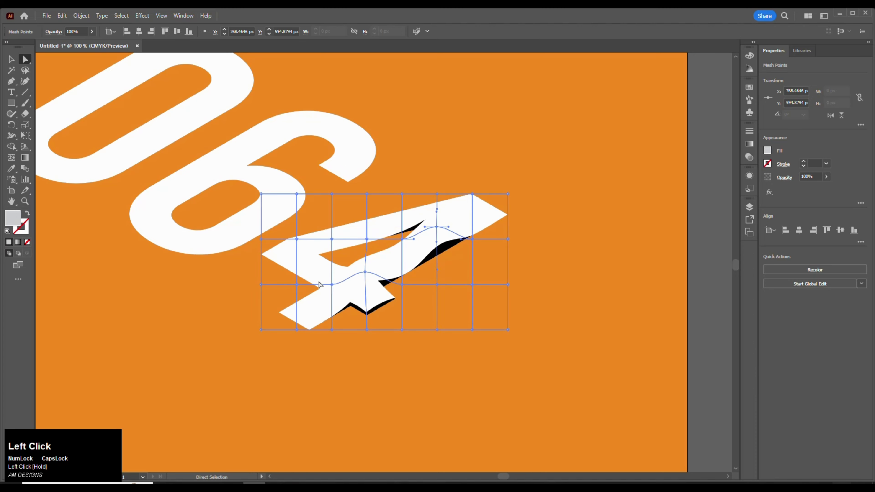
pyautogui.moveTo(297, 285); pyautogui.dragTo(296, 272)
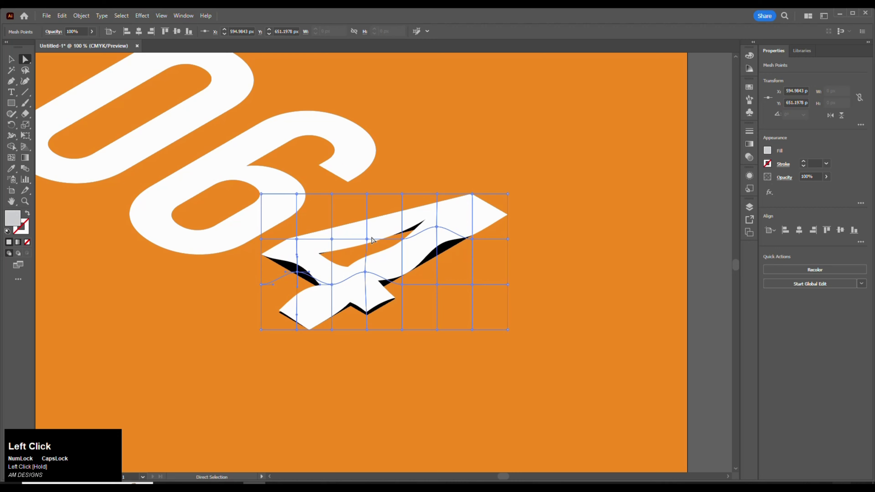
pyautogui.moveTo(368, 239); pyautogui.dragTo(365, 233)
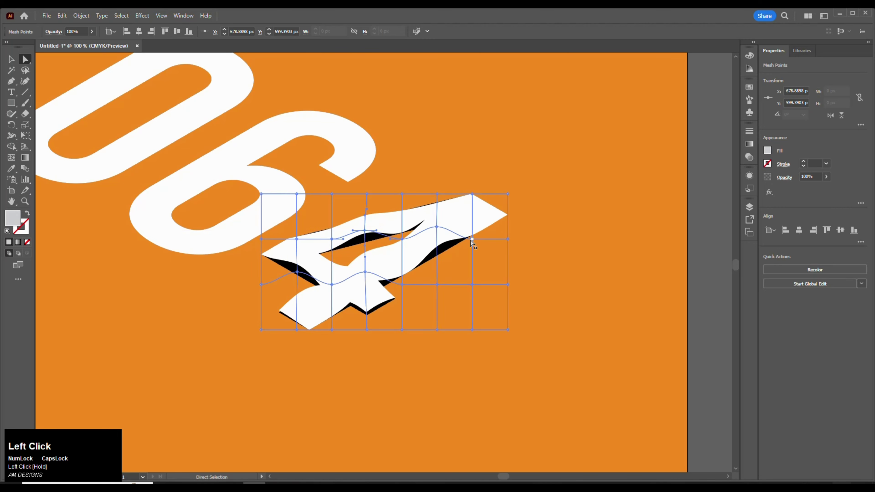
pyautogui.click(472, 239)
pyautogui.moveTo(472, 241); pyautogui.dragTo(452, 246)
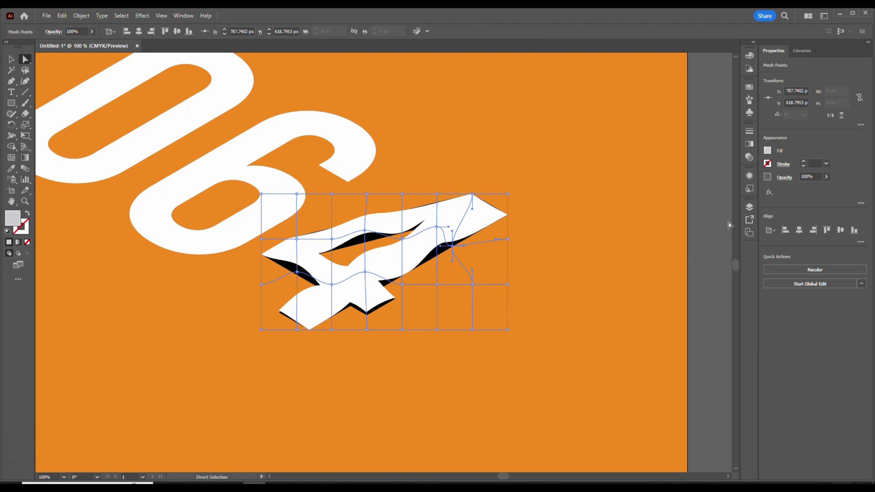
# Lock the warped 4's envelope and apply an envelope distort mesh with 3 rows and 7 columns to the white digit 6.
pyautogui.click(748, 208)
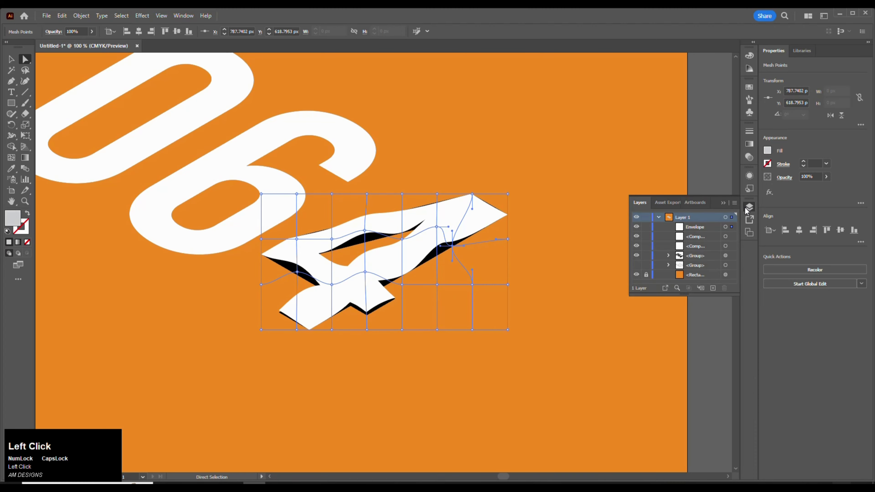
pyautogui.click(646, 228)
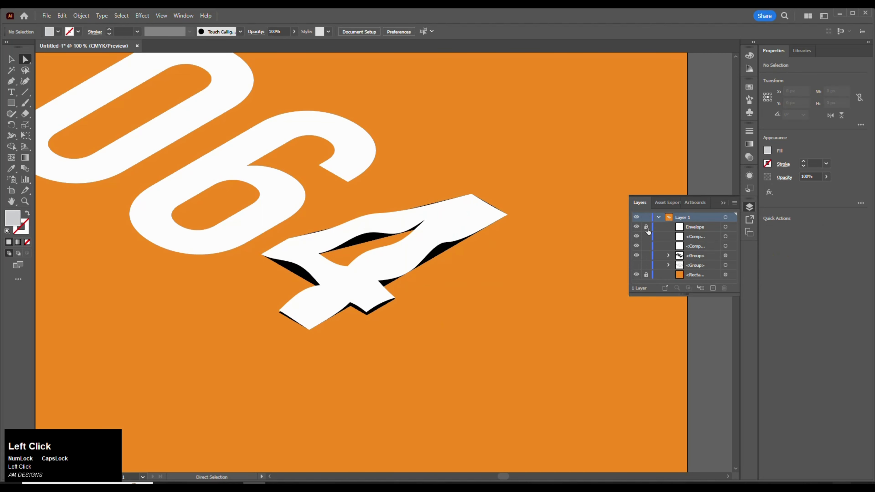
pyautogui.press('v')
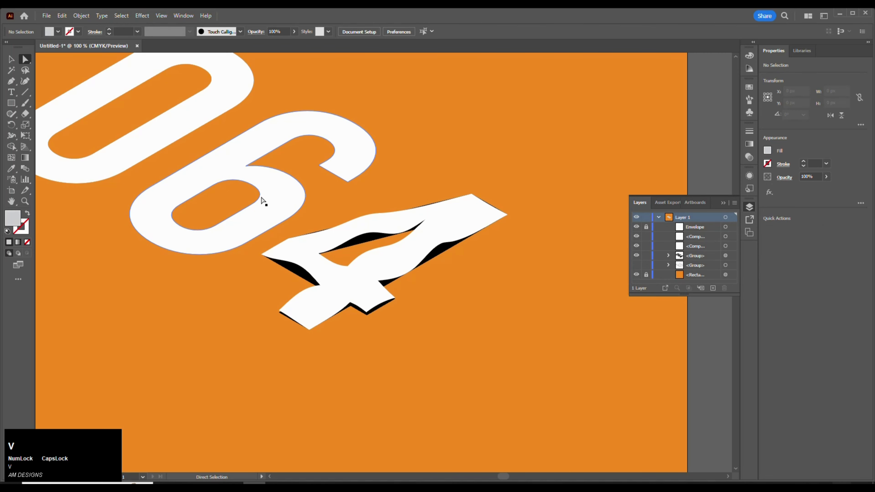
pyautogui.click(274, 203)
pyautogui.click(81, 15)
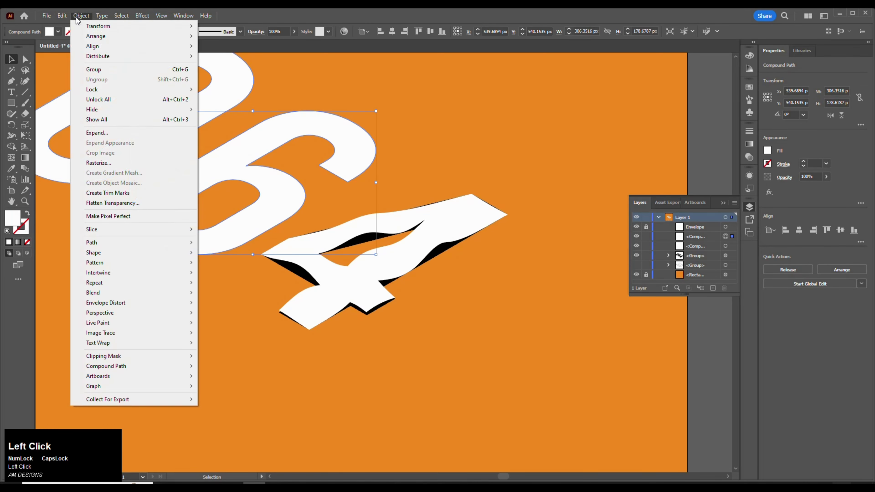
pyautogui.moveTo(131, 304)
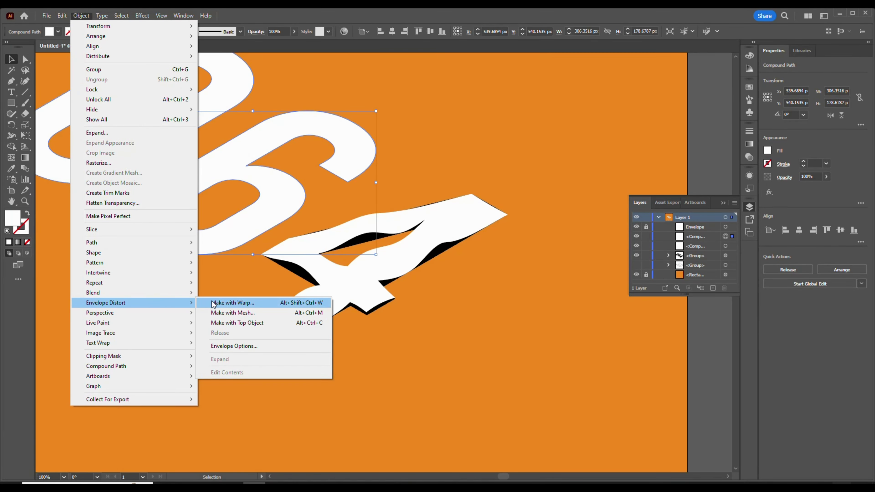
pyautogui.click(212, 312)
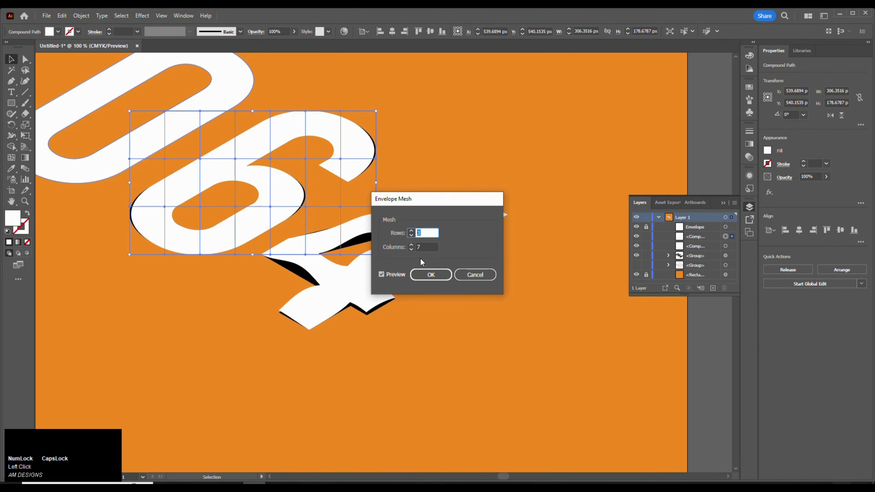
pyautogui.click(431, 275)
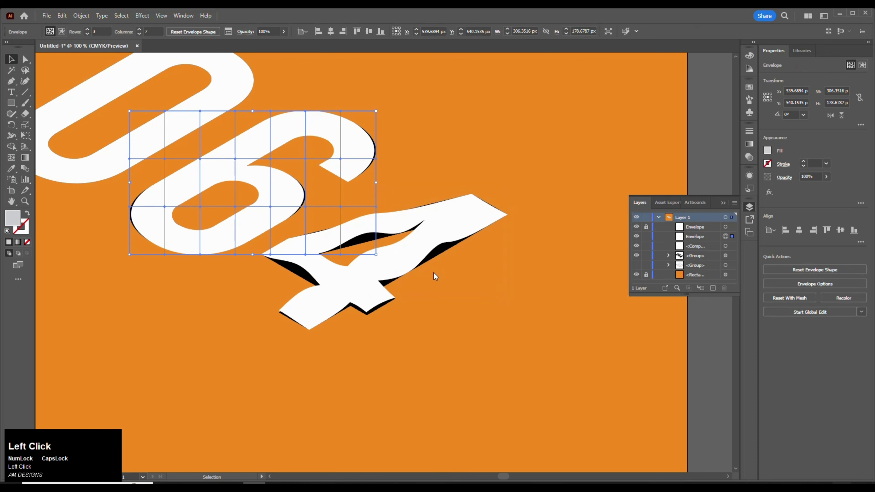
# Shift mesh points along the lower, inner and upper edges of the white 6 upward into a wavy shape, and clear the selection.
pyautogui.click(27, 62)
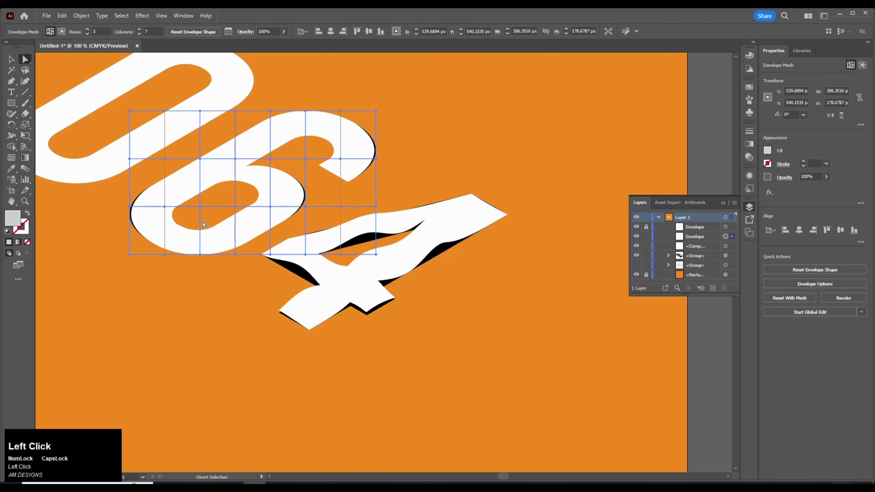
pyautogui.moveTo(200, 207); pyautogui.dragTo(198, 194)
pyautogui.hotkey('ctrl', 'z')
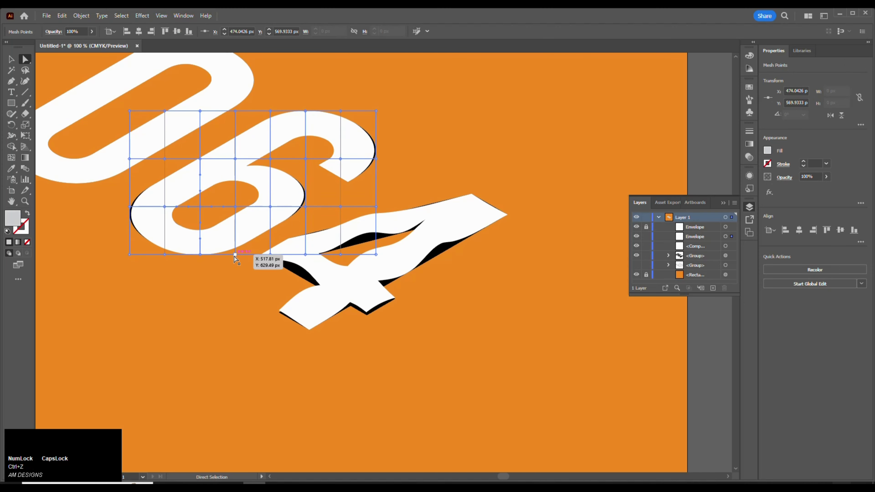
pyautogui.moveTo(234, 256); pyautogui.dragTo(233, 238)
pyautogui.moveTo(306, 206); pyautogui.dragTo(270, 196)
pyautogui.hotkey('ctrl', 'z')
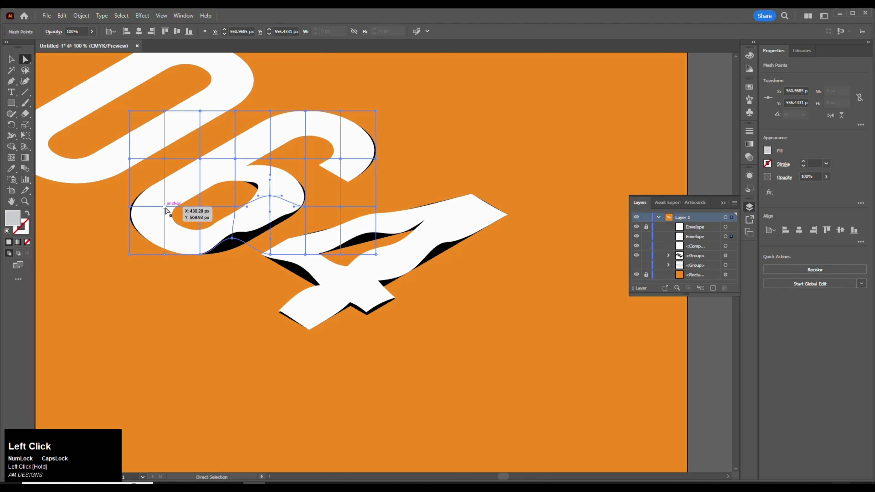
pyautogui.moveTo(164, 255); pyautogui.dragTo(163, 245)
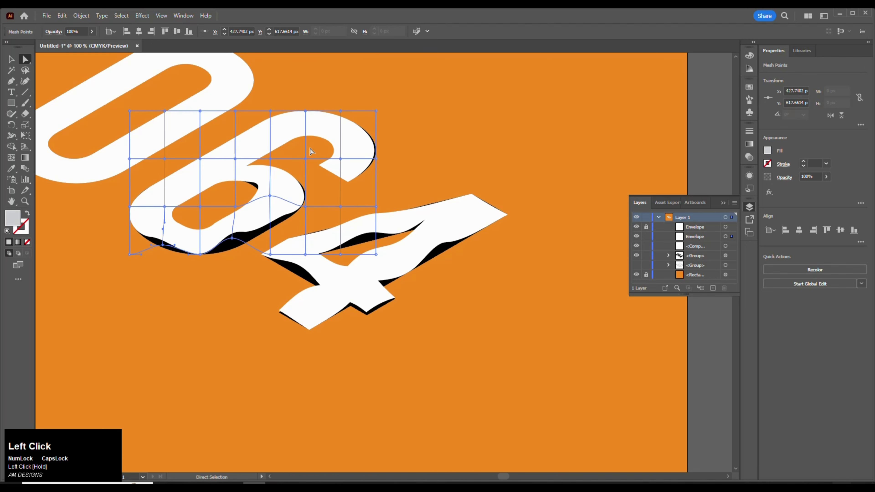
pyautogui.moveTo(305, 158); pyautogui.dragTo(306, 145)
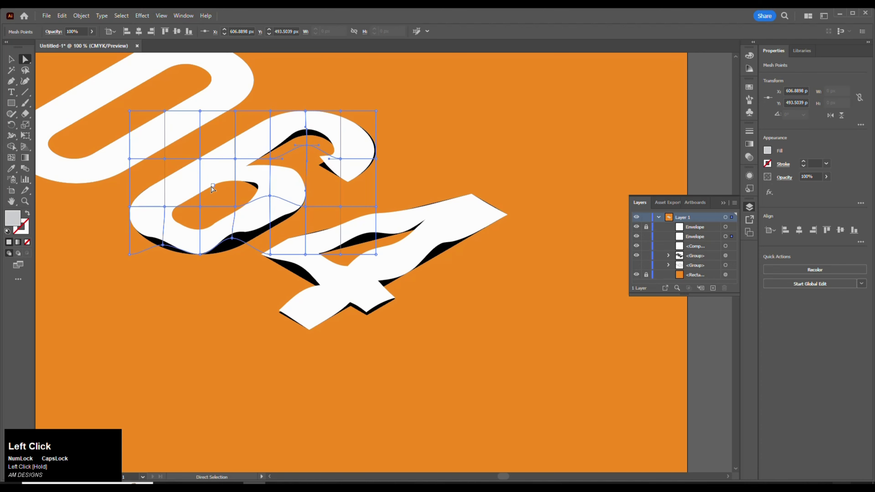
pyautogui.moveTo(201, 160); pyautogui.dragTo(201, 147)
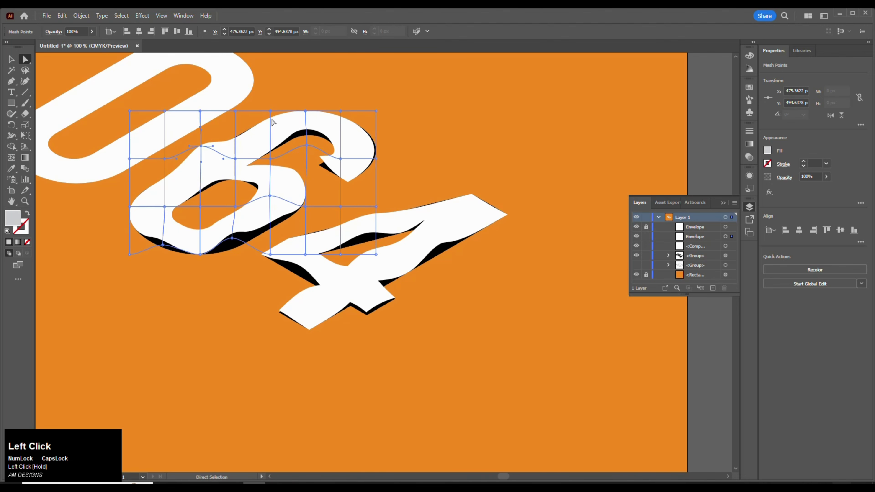
pyautogui.moveTo(271, 110); pyautogui.dragTo(276, 102)
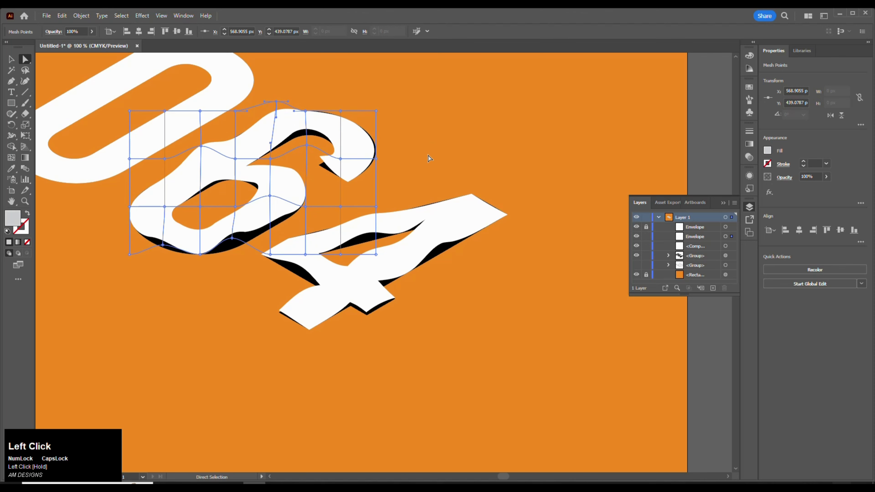
pyautogui.click(452, 160)
# Apply an envelope distort mesh with 3 rows and 7 columns to the white digit 0.
pyautogui.moveTo(450, 161); pyautogui.dragTo(543, 207)
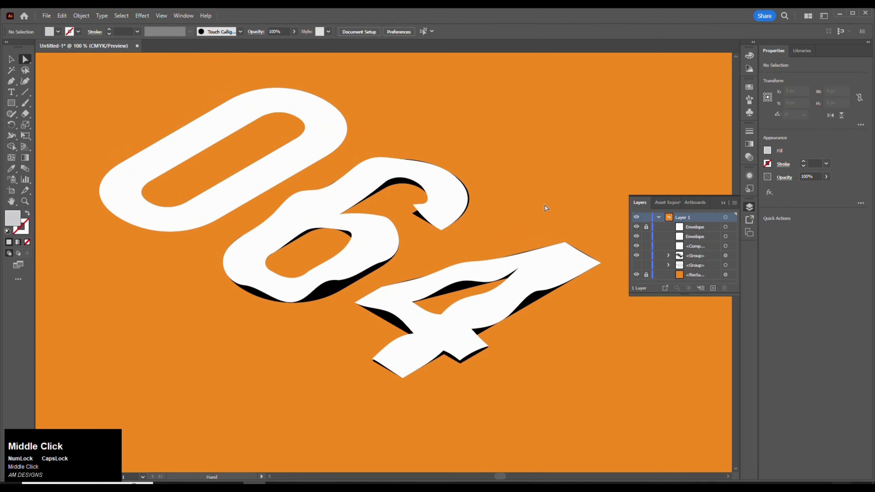
pyautogui.click(316, 141)
pyautogui.click(82, 15)
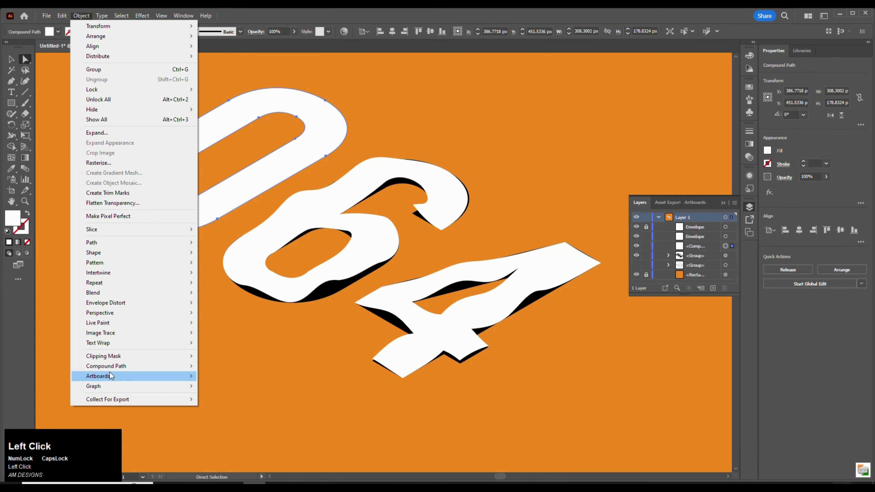
pyautogui.moveTo(110, 307)
pyautogui.click(241, 312)
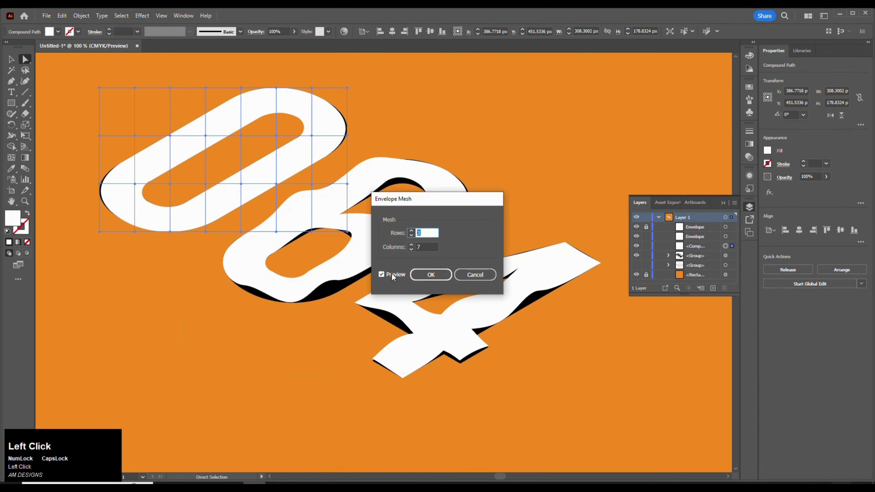
pyautogui.click(429, 276)
# Raise a mesh point on the lower edge of the white 0 to expose the black digit beneath that edge.
pyautogui.click(211, 153)
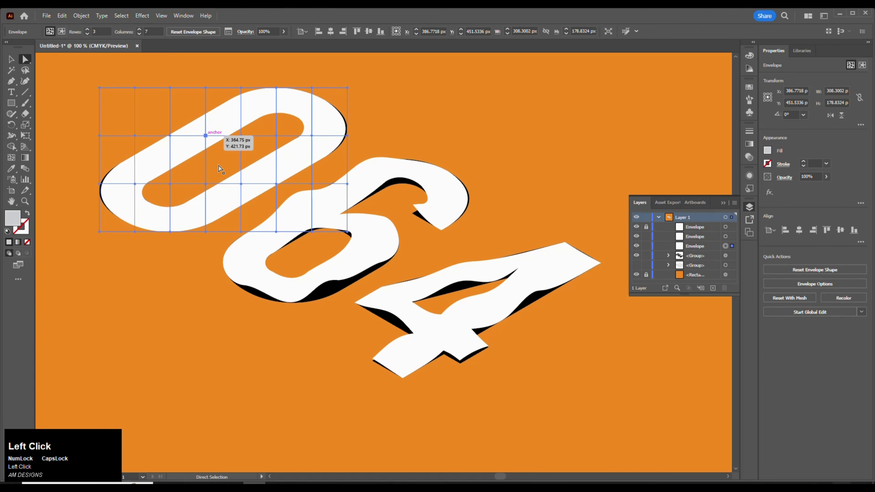
pyautogui.moveTo(202, 185)
pyautogui.mouseDown()
pyautogui.moveTo(201, 168)
pyautogui.moveTo(210, 170)
pyautogui.mouseUp()
pyautogui.hotkey('ctrl', 'z')
pyautogui.click(205, 183)
pyautogui.hotkey('ctrl', 'z')
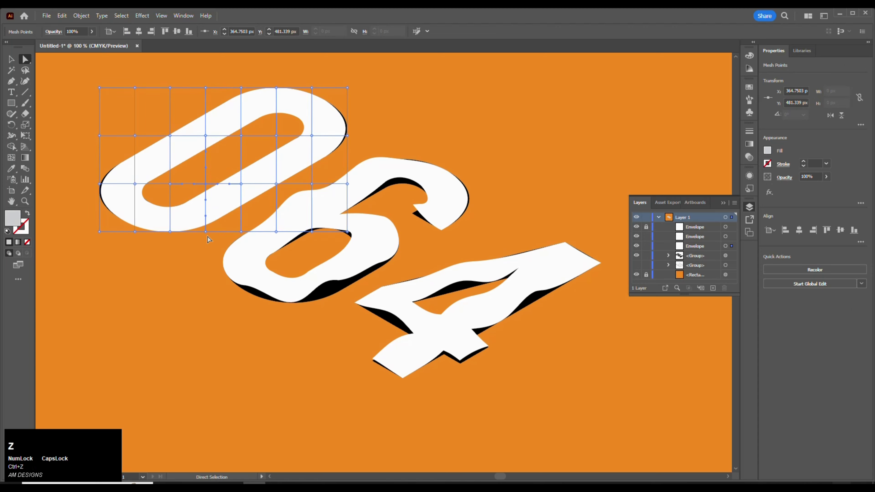
pyautogui.click(207, 237)
pyautogui.moveTo(207, 227); pyautogui.dragTo(206, 212)
# Lock the warped 6's envelope so the overlapping mesh points of the 0 can be picked.
pyautogui.click(278, 188)
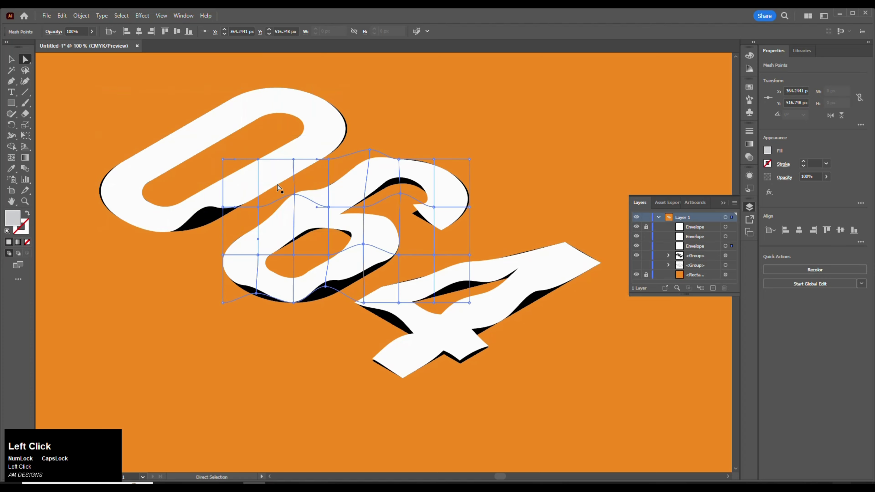
pyautogui.click(643, 241)
pyautogui.click(647, 238)
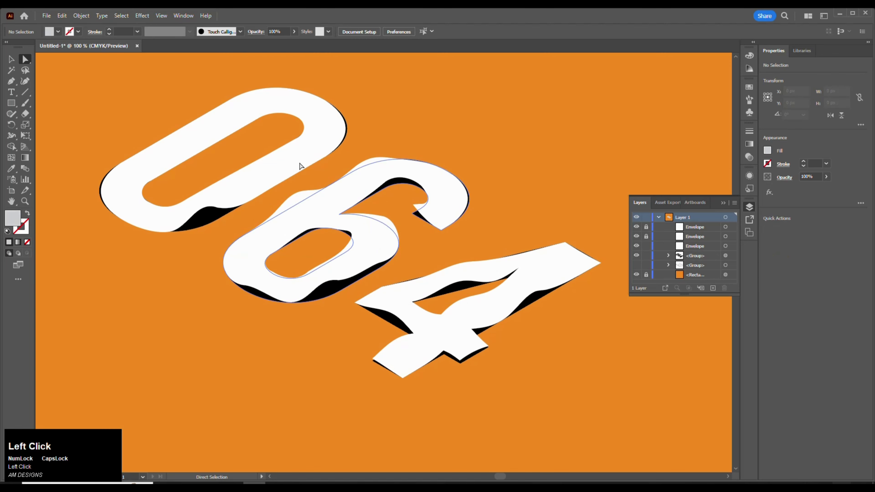
# Shift further mesh points along the inner hole and outer edges of the white 0 to finish its wavy shape, and clear the selection.
pyautogui.click(278, 181)
pyautogui.moveTo(278, 181); pyautogui.dragTo(284, 165)
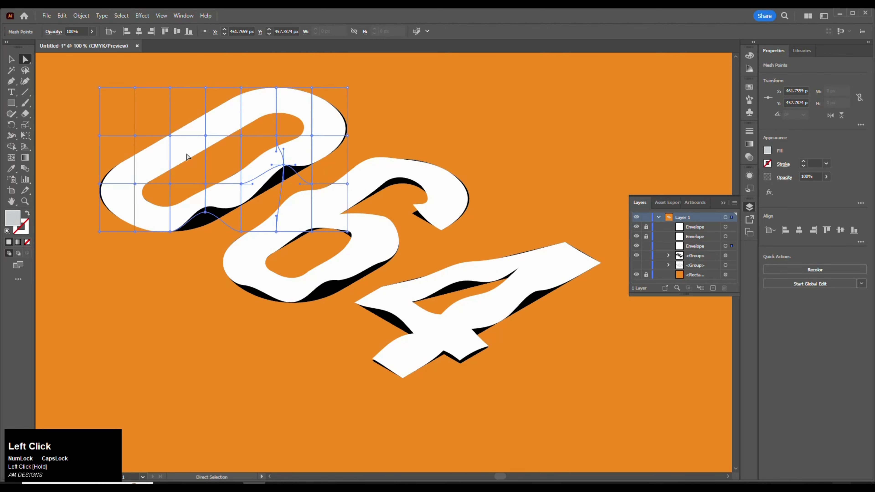
pyautogui.moveTo(170, 183); pyautogui.dragTo(166, 164)
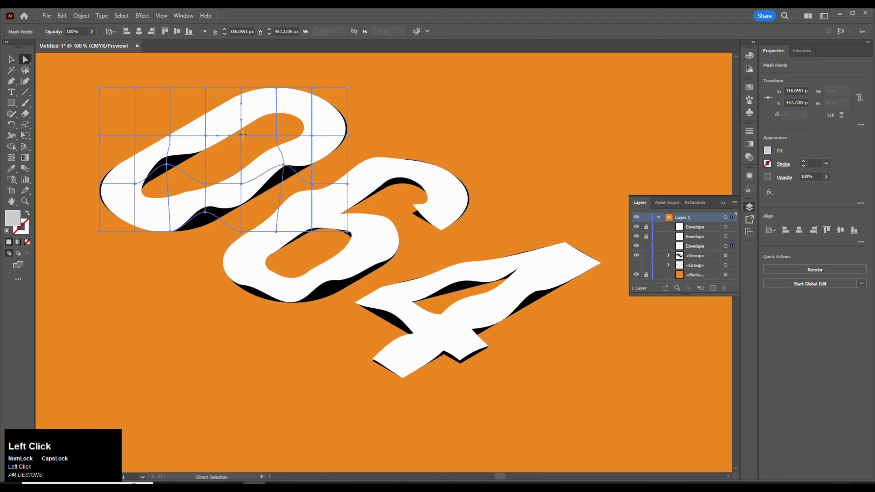
pyautogui.moveTo(243, 134); pyautogui.dragTo(270, 125)
pyautogui.click(279, 135)
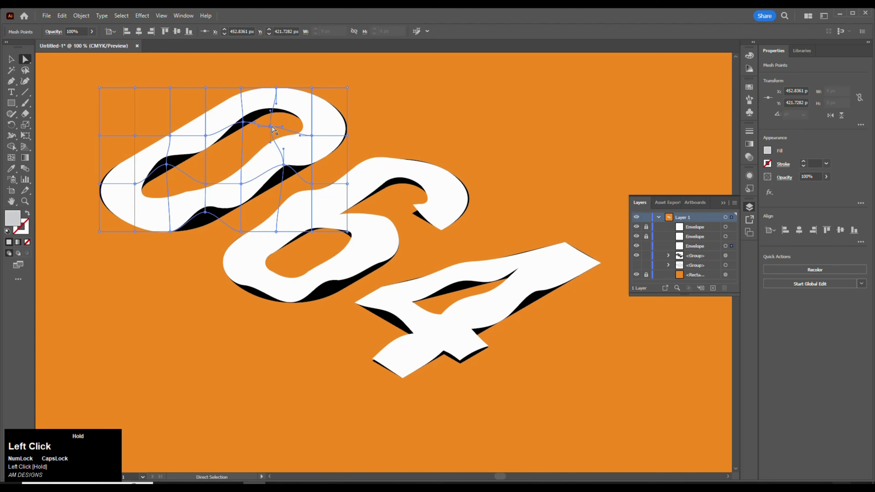
pyautogui.click(348, 135)
pyautogui.moveTo(347, 136)
pyautogui.mouseDown()
pyautogui.moveTo(348, 127)
pyautogui.moveTo(349, 135)
pyautogui.mouseUp()
pyautogui.moveTo(136, 232); pyautogui.dragTo(134, 223)
pyautogui.click(220, 305)
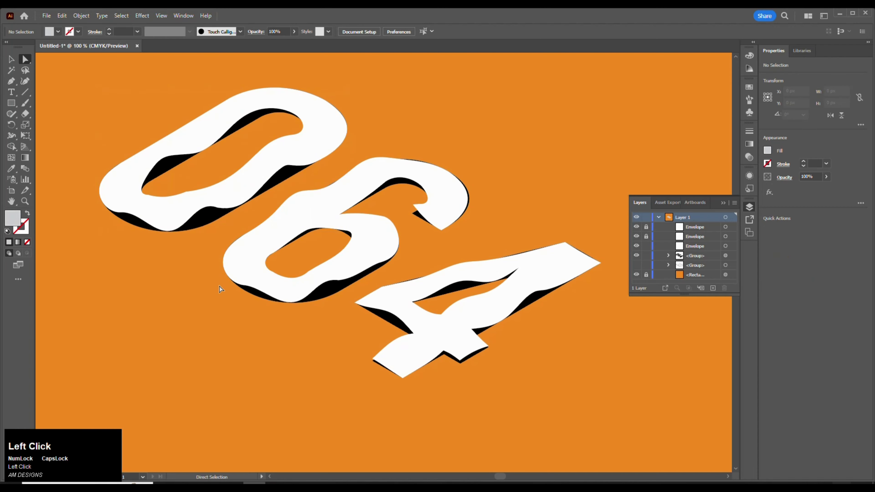
pyautogui.scroll(-3, 368, 197)
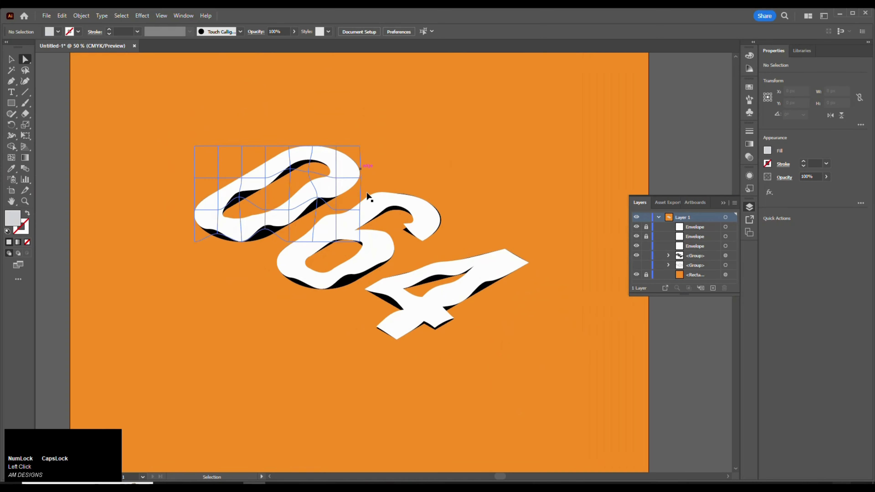